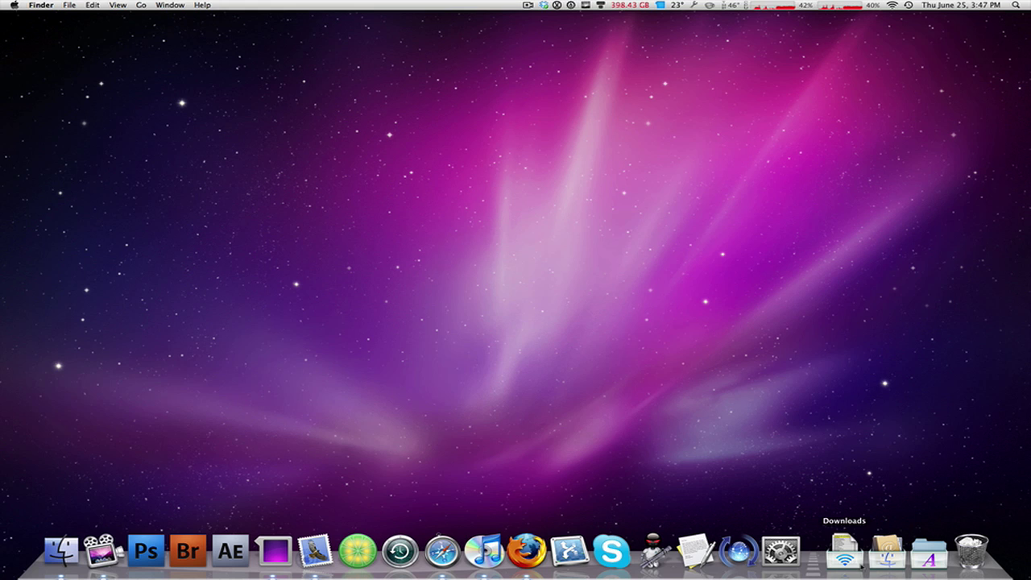
Open the Applications stack in the Dock to examine its background, and close it again
{"action": "left_click", "coordinate": [856, 567]}
{"action": "left_click", "coordinate": [896, 554]}
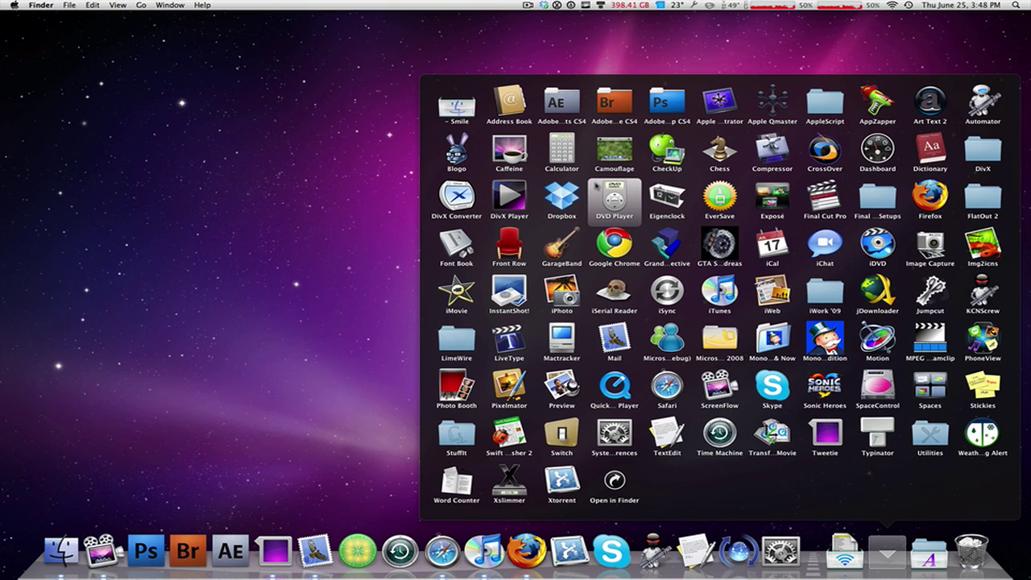
{"action": "left_click", "coordinate": [379, 276]}
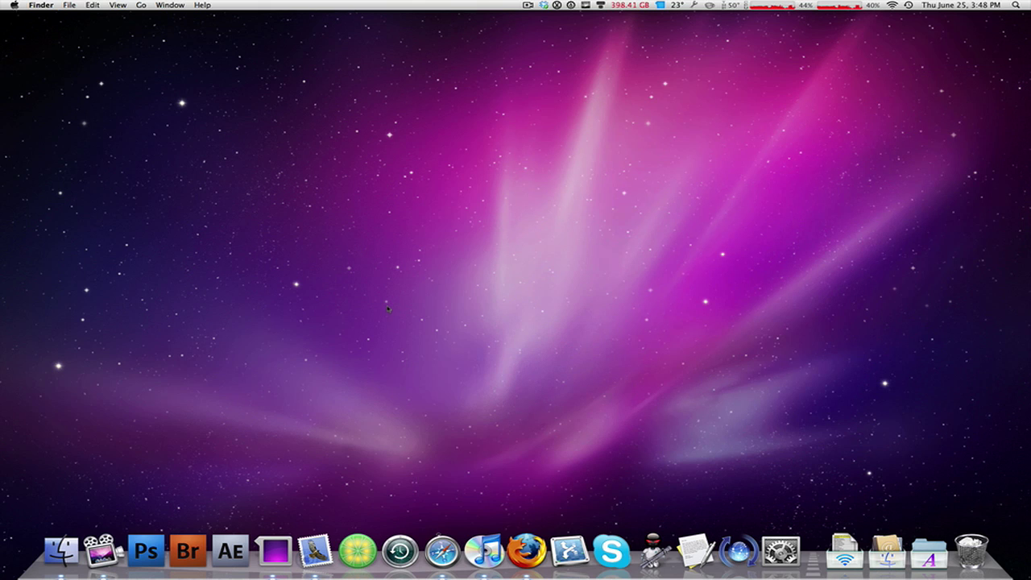
Browse in Finder from the MacBoy drive through System and Library to the CoreServices folder
{"action": "left_click", "coordinate": [47, 569]}
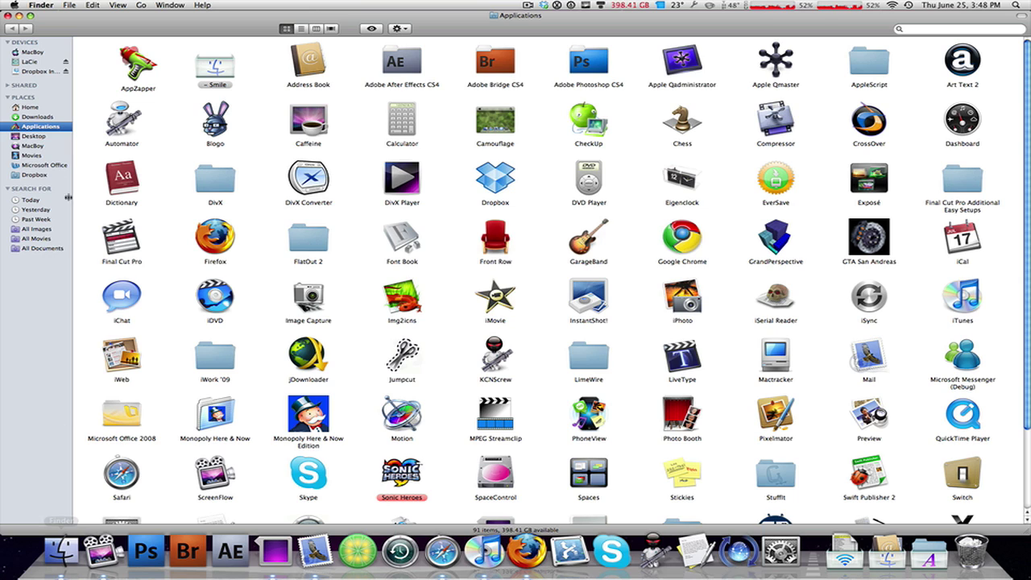
{"action": "left_click", "coordinate": [35, 52]}
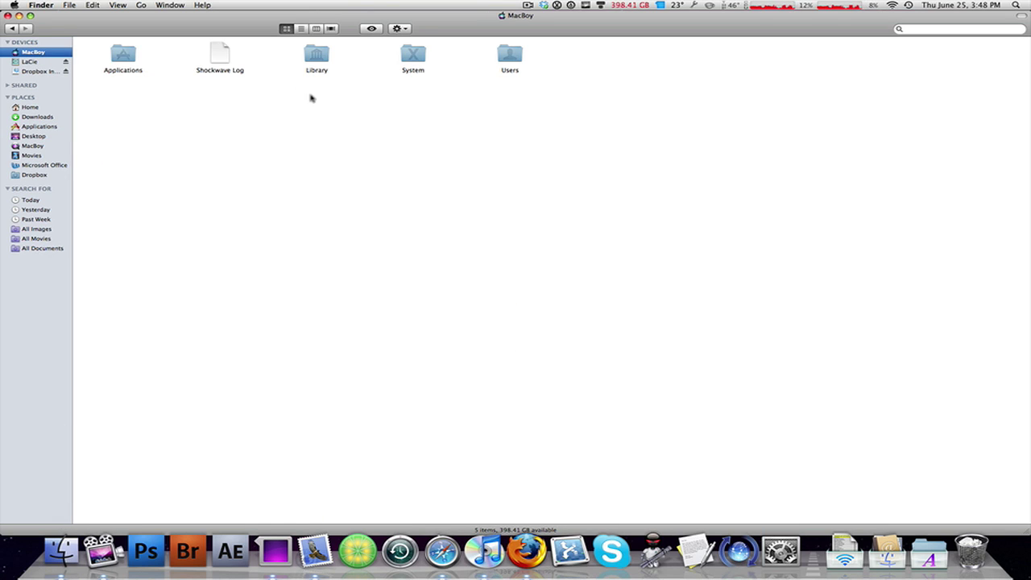
{"action": "double_click", "coordinate": [425, 55]}
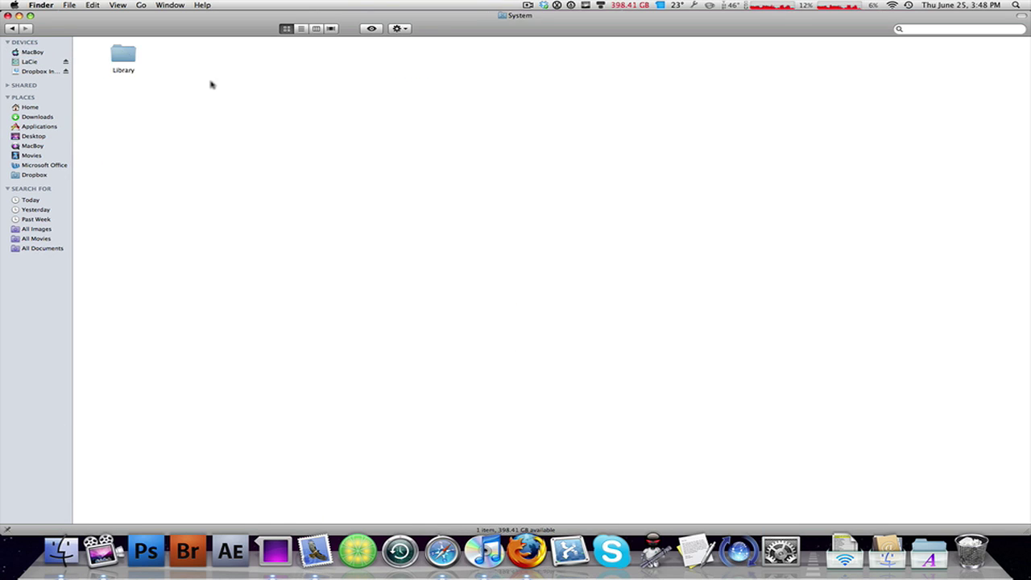
{"action": "double_click", "coordinate": [132, 62]}
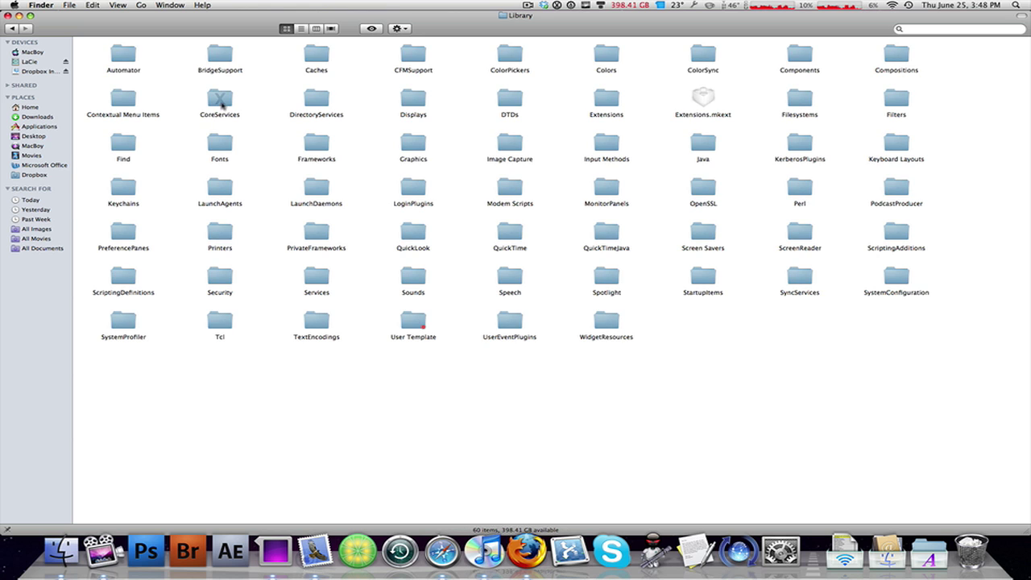
{"action": "double_click", "coordinate": [222, 100]}
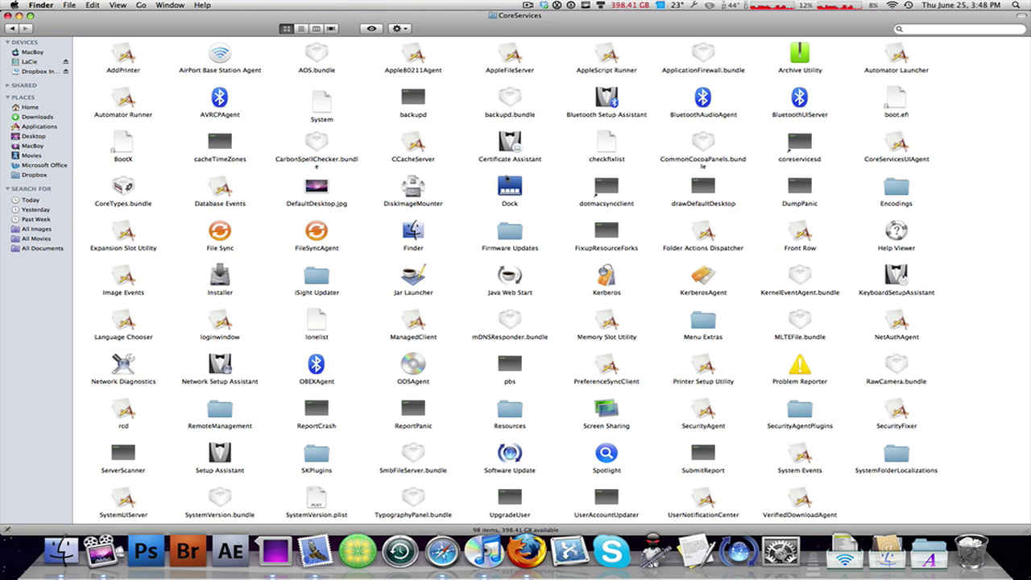
Show the package contents of the Dock application in CoreServices and open its Contents/Resources folder
{"action": "left_click", "coordinate": [509, 208]}
{"action": "right_click", "coordinate": [513, 181]}
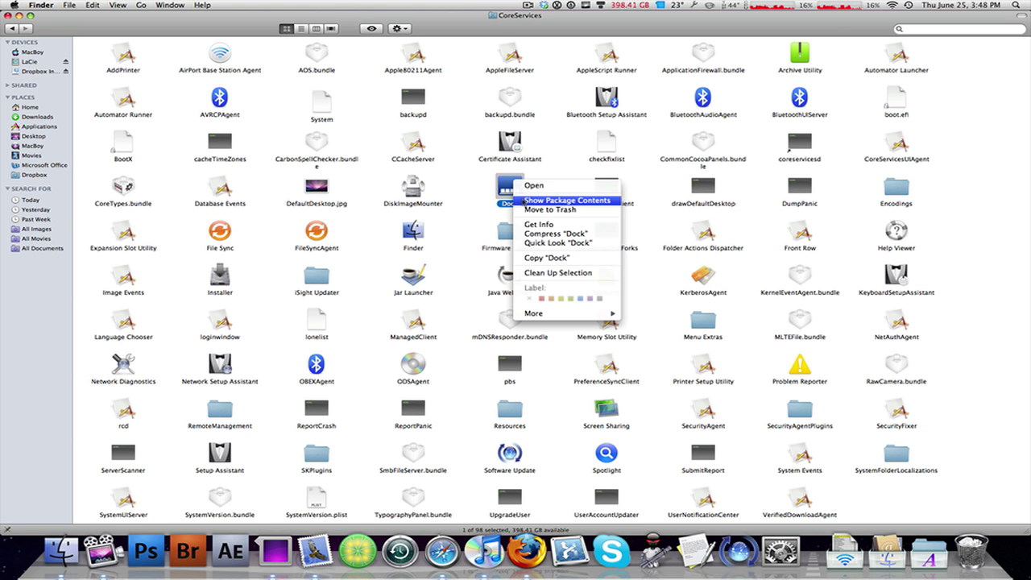
{"action": "left_click", "coordinate": [564, 200]}
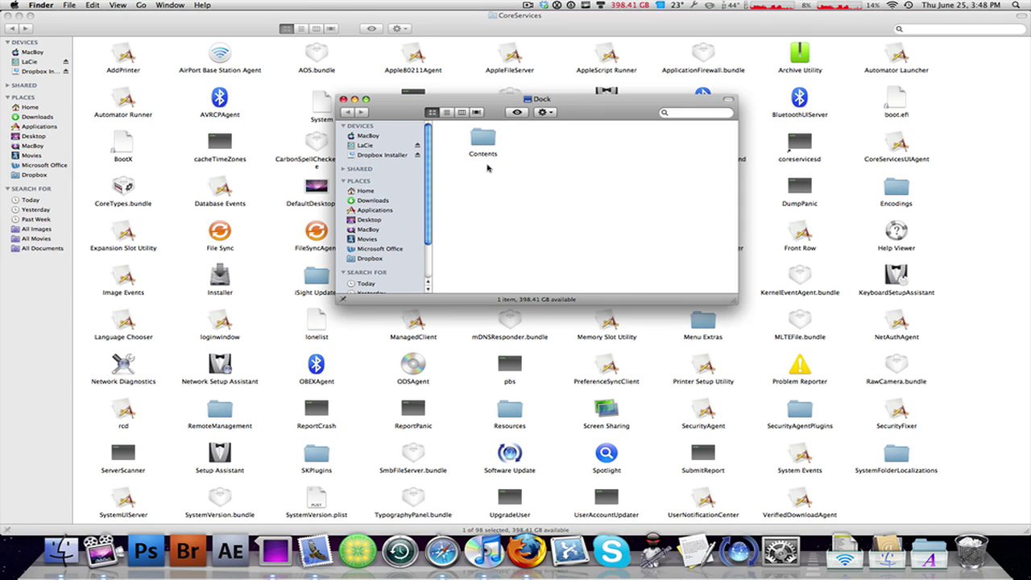
{"action": "left_click", "coordinate": [483, 133]}
{"action": "double_click", "coordinate": [484, 133]}
{"action": "double_click", "coordinate": [580, 185]}
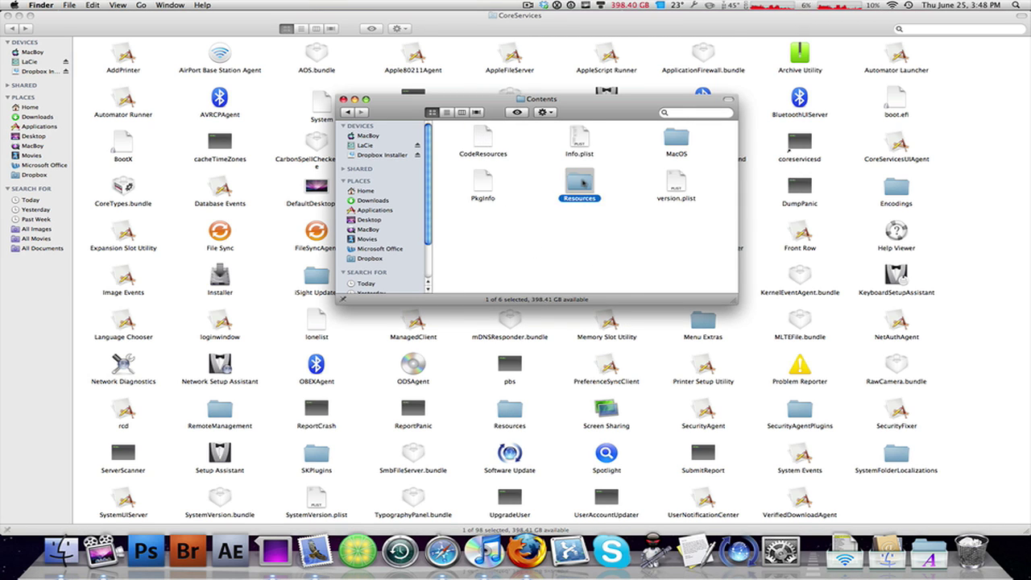
Enlarge the Resources window and reposition it so that many more of its files are in view
{"action": "scroll", "coordinate": [580, 191], "scroll_direction": "down", "scroll_amount": 10}
{"action": "scroll", "coordinate": [579, 192], "scroll_direction": "up", "scroll_amount": 9}
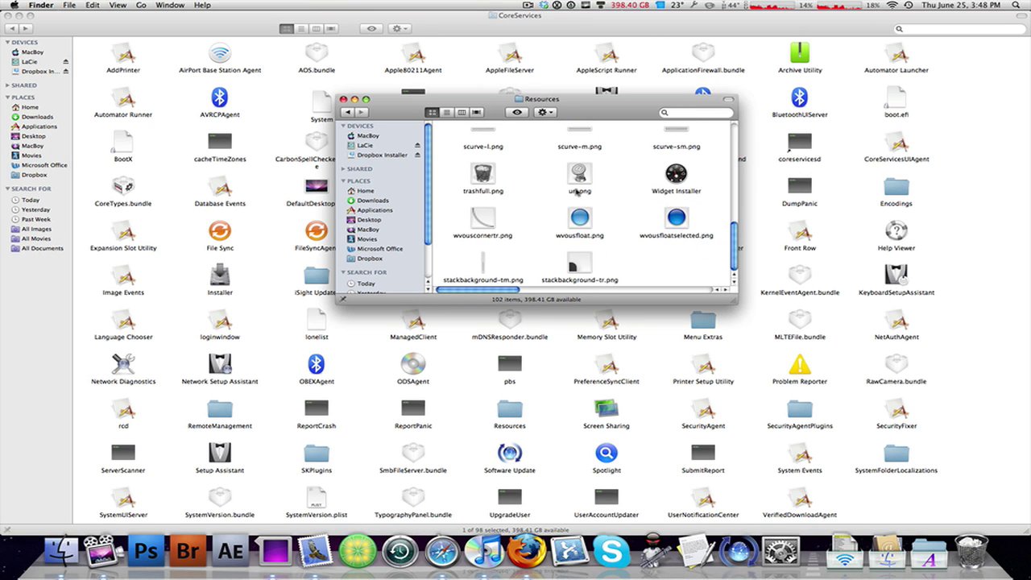
{"action": "scroll", "coordinate": [577, 191], "scroll_direction": "up", "scroll_amount": 1}
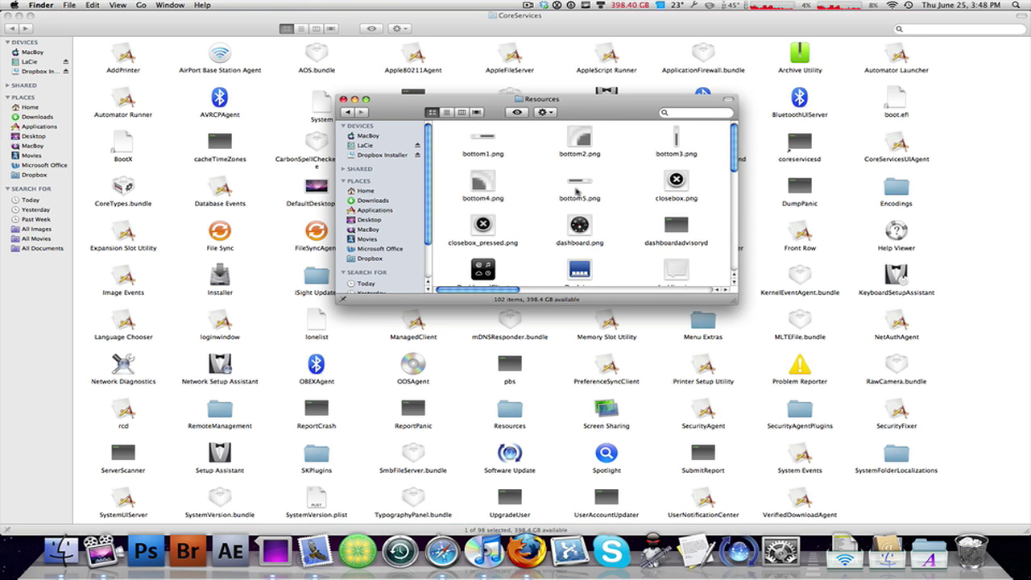
{"action": "left_click_drag", "start_coordinate": [595, 116], "coordinate": [442, 85]}
{"action": "left_click_drag", "start_coordinate": [586, 270], "coordinate": [647, 306]}
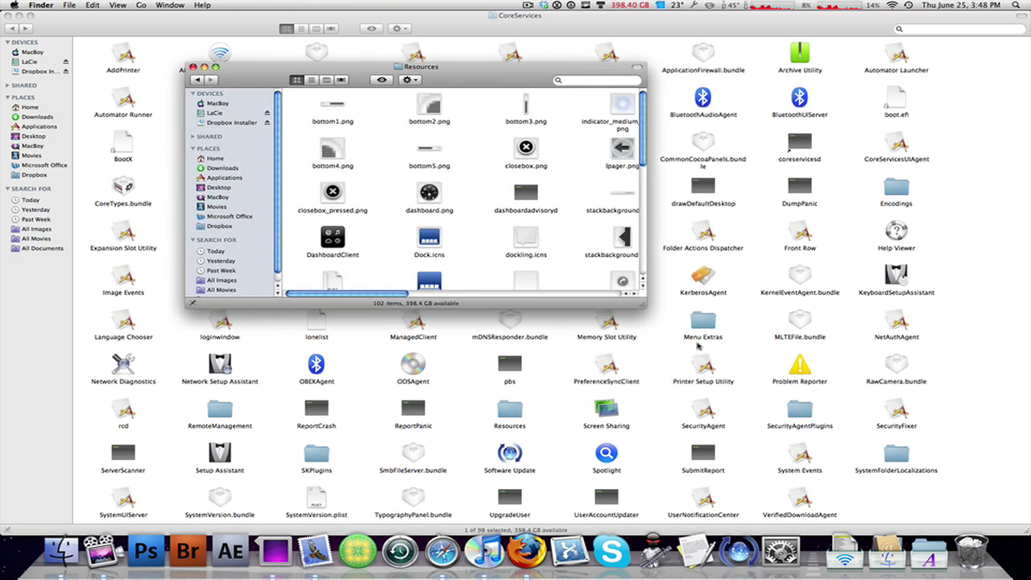
{"action": "left_click_drag", "start_coordinate": [698, 345], "coordinate": [1028, 531]}
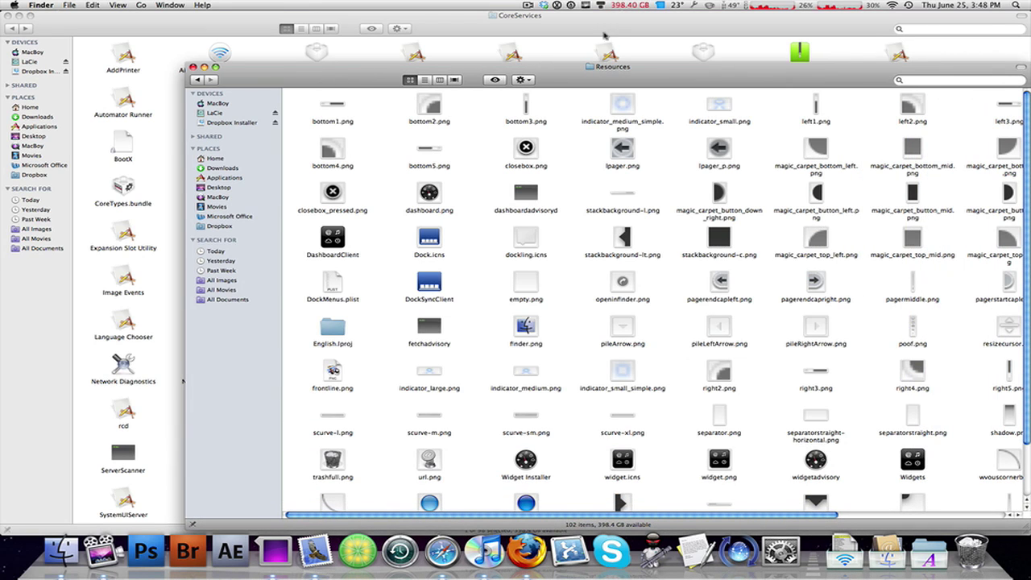
{"action": "left_click_drag", "start_coordinate": [627, 83], "coordinate": [544, 39]}
{"action": "scroll", "coordinate": [589, 254], "scroll_direction": "down", "scroll_amount": 2}
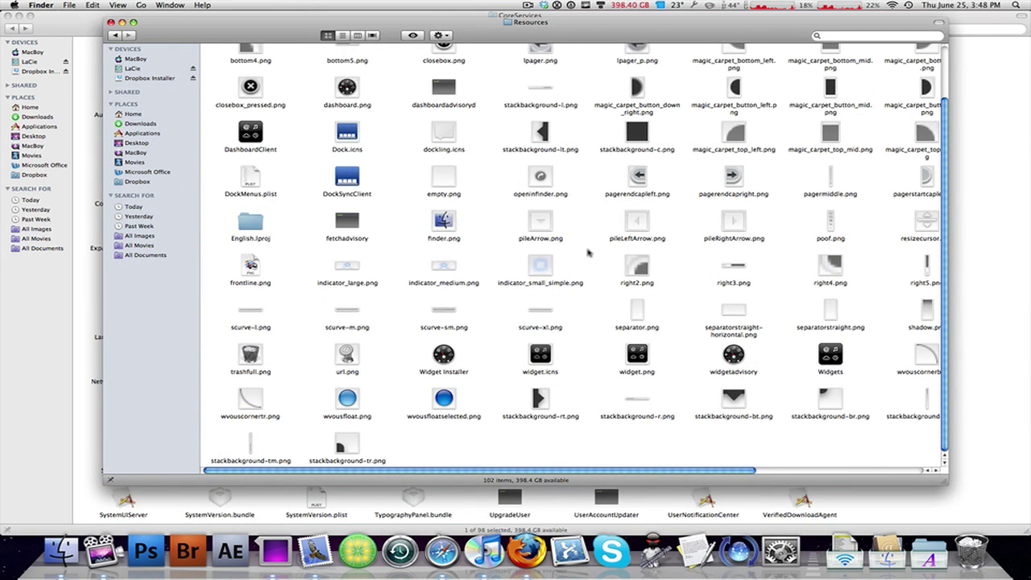
{"action": "scroll", "coordinate": [387, 206], "scroll_direction": "up", "scroll_amount": 1}
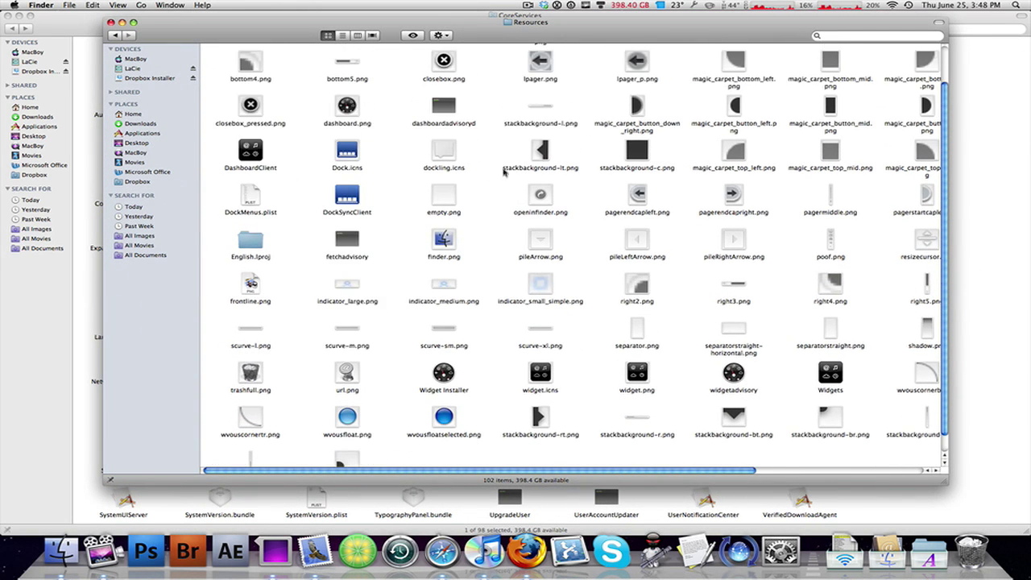
{"action": "left_click_drag", "start_coordinate": [511, 151], "coordinate": [612, 158]}
{"action": "scroll", "coordinate": [533, 153], "scroll_direction": "up", "scroll_amount": 2}
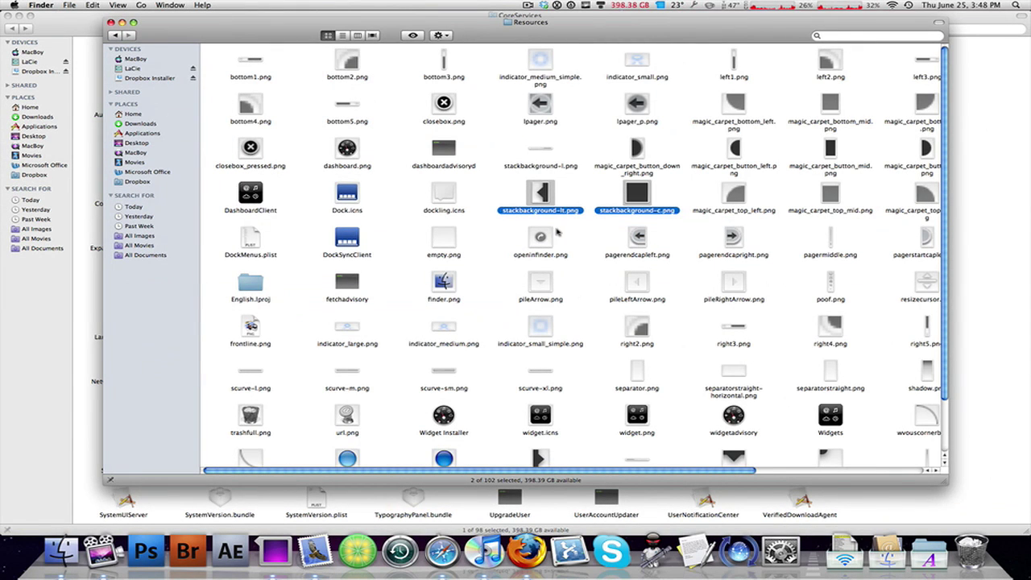
{"action": "left_click", "coordinate": [588, 248]}
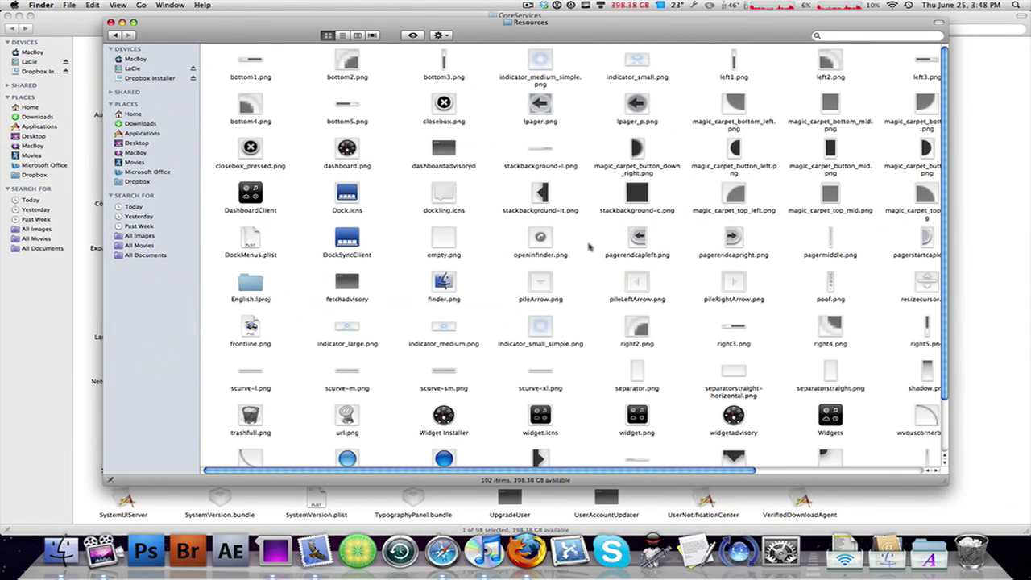
Arrange the files in the Resources folder by name
{"action": "right_click", "coordinate": [588, 247]}
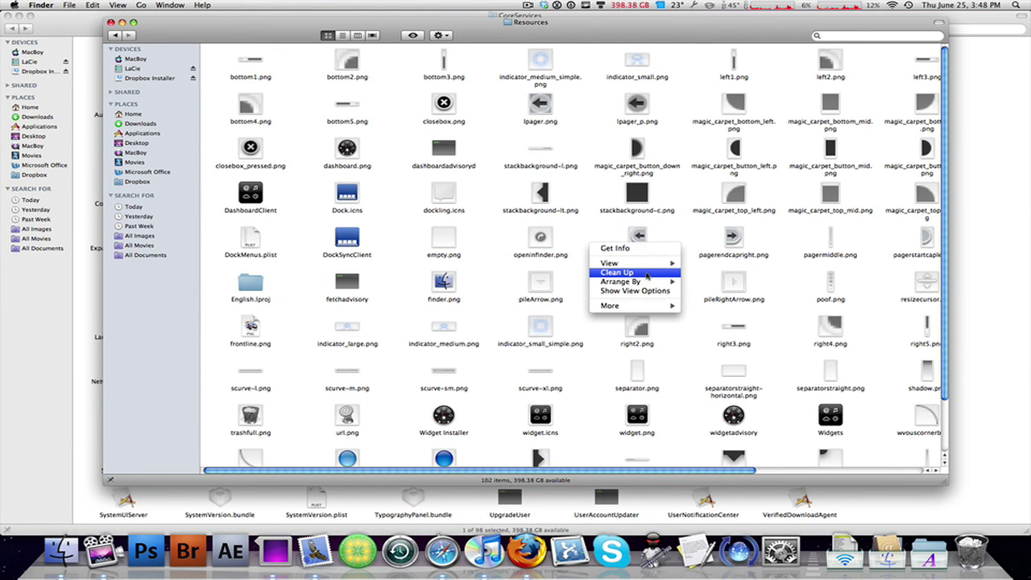
{"action": "mouse_move", "coordinate": [636, 281]}
{"action": "left_click", "coordinate": [709, 282]}
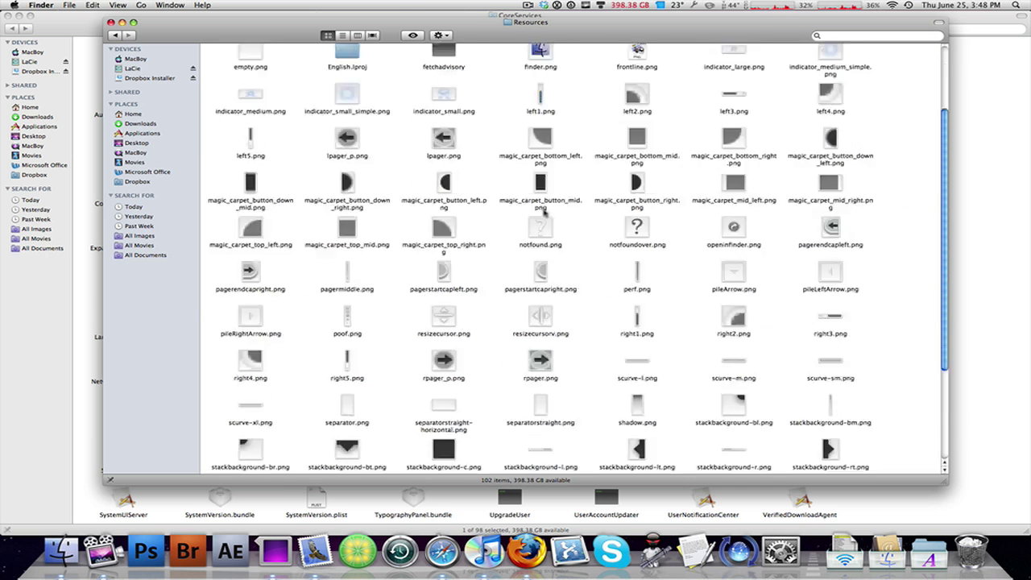
Move all twelve stackbackground PNG files from Resources to the Desktop, authorizing the change with the account password
{"action": "scroll", "coordinate": [544, 208], "scroll_direction": "down", "scroll_amount": 3}
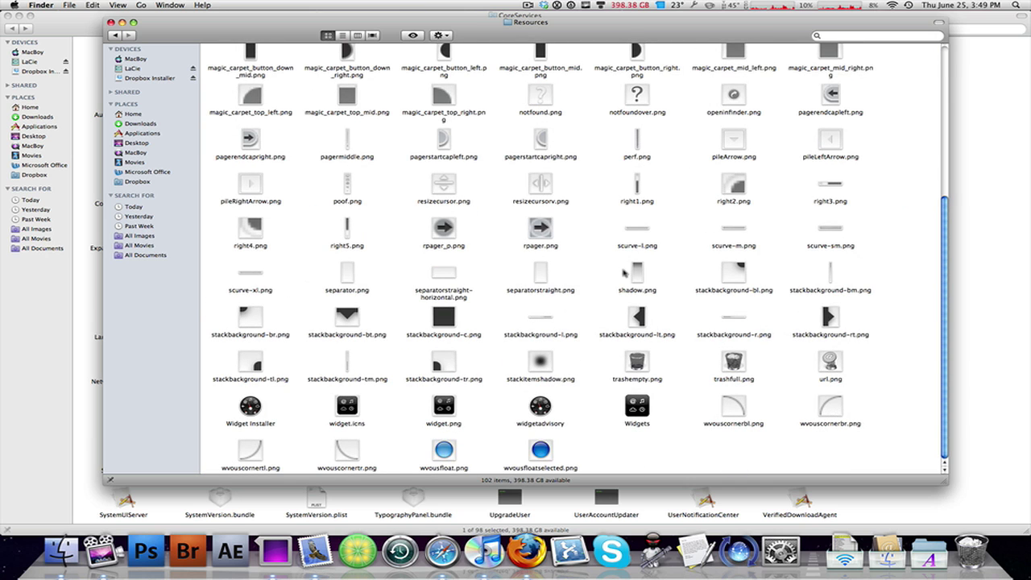
{"action": "left_click_drag", "start_coordinate": [707, 282], "coordinate": [862, 282]}
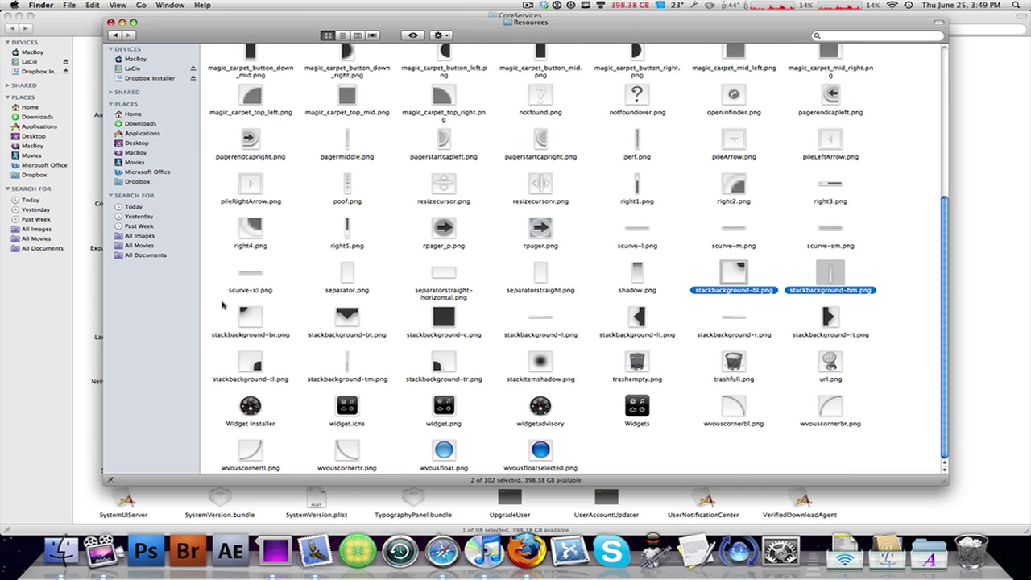
{"action": "left_click_drag", "start_coordinate": [223, 306], "coordinate": [878, 322]}
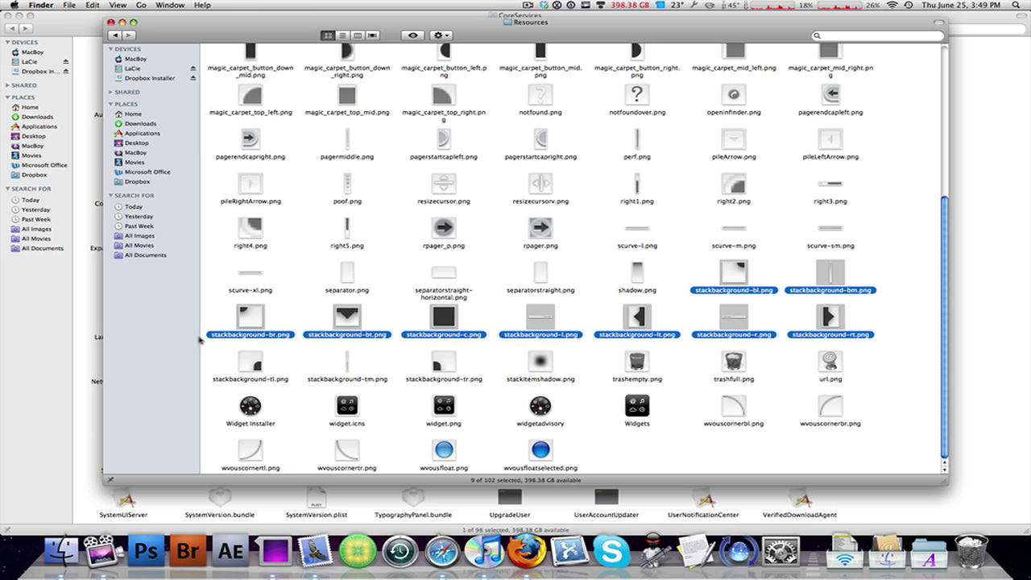
{"action": "left_click_drag", "start_coordinate": [234, 355], "coordinate": [458, 366]}
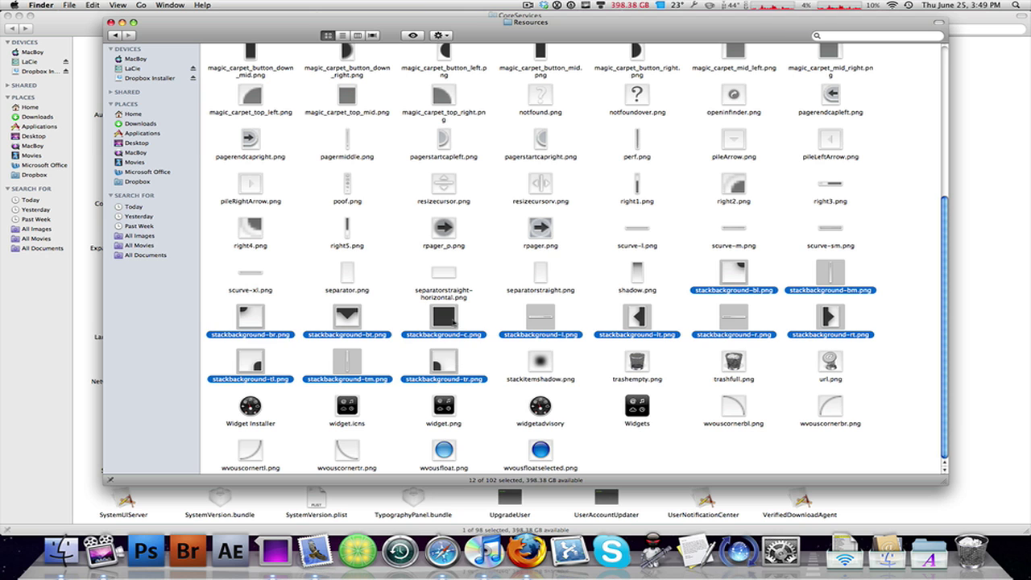
{"action": "left_click_drag", "start_coordinate": [449, 320], "coordinate": [144, 148]}
{"action": "type", "text": "***"}
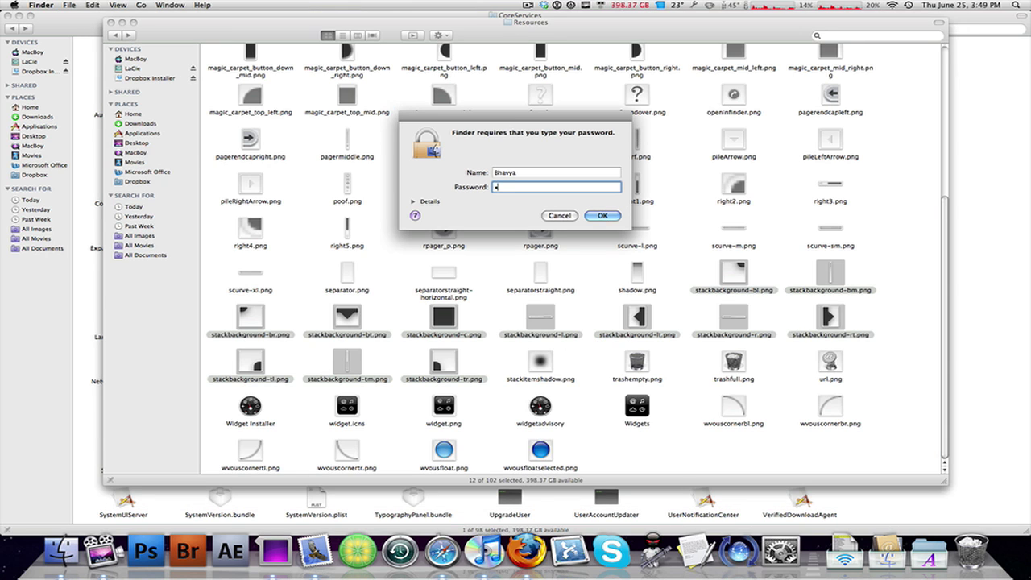
{"action": "type", "text": "*****"}
{"action": "key", "text": "Return"}
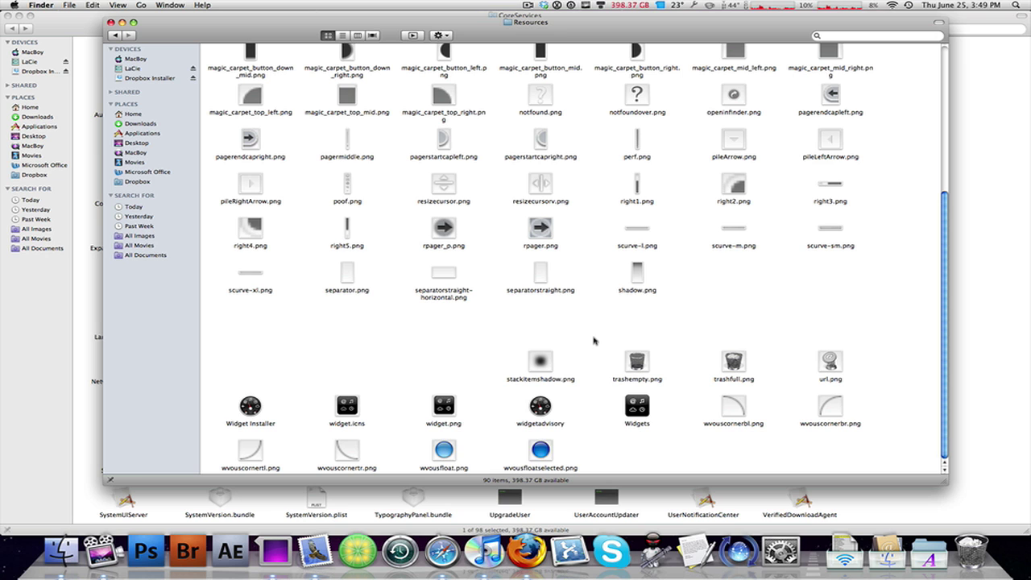
Switch to Terminal and run killall Dock to restart the Dock
{"action": "key", "text": "super+space"}
{"action": "key", "text": "Return"}
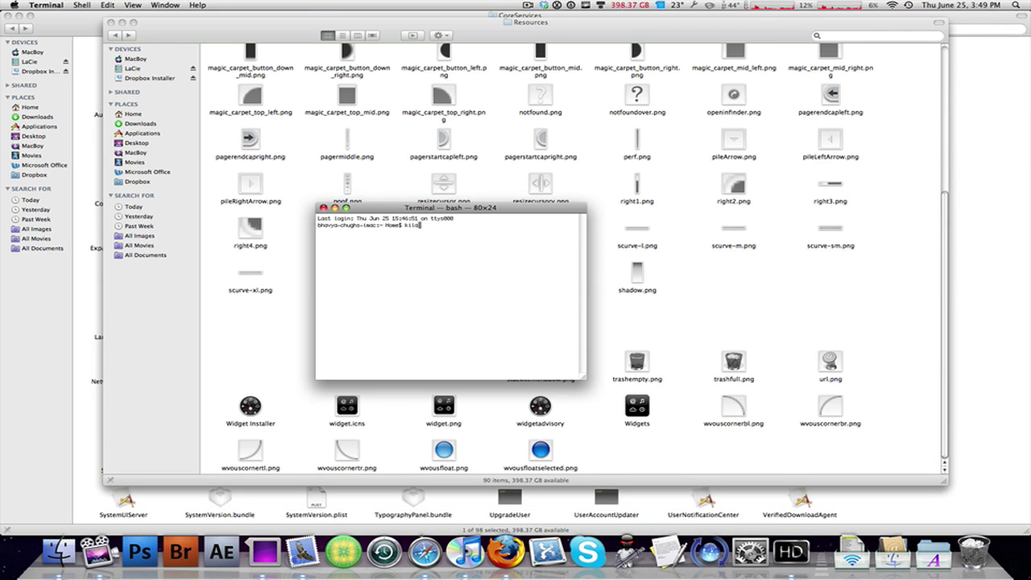
{"action": "key", "text": "BackSpace"}
{"action": "key", "text": "BackSpace"}
{"action": "type", "text": "llall Dock"}
{"action": "key", "text": "Return"}
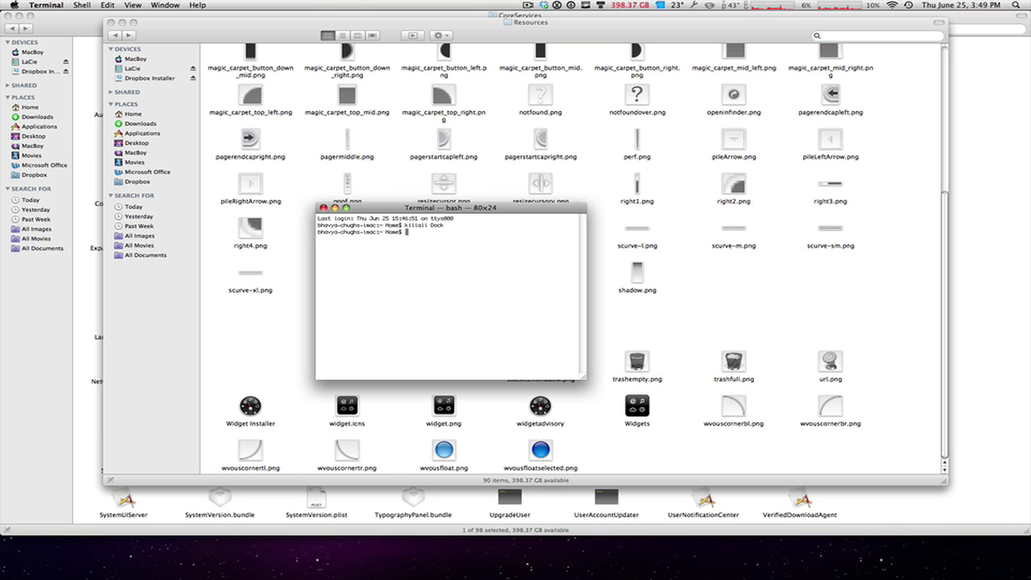
{"action": "left_click", "coordinate": [908, 4]}
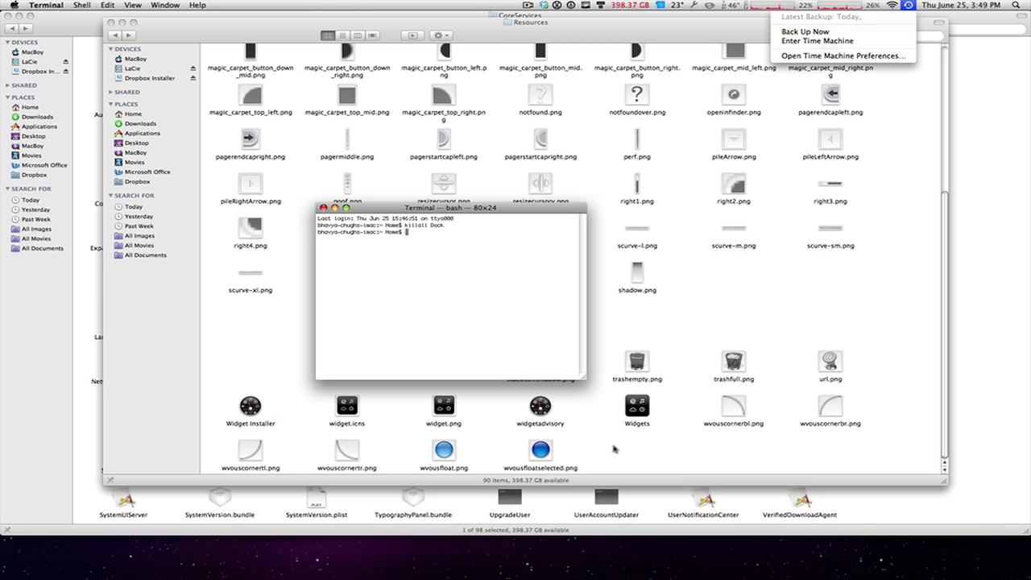
{"action": "left_click", "coordinate": [485, 306]}
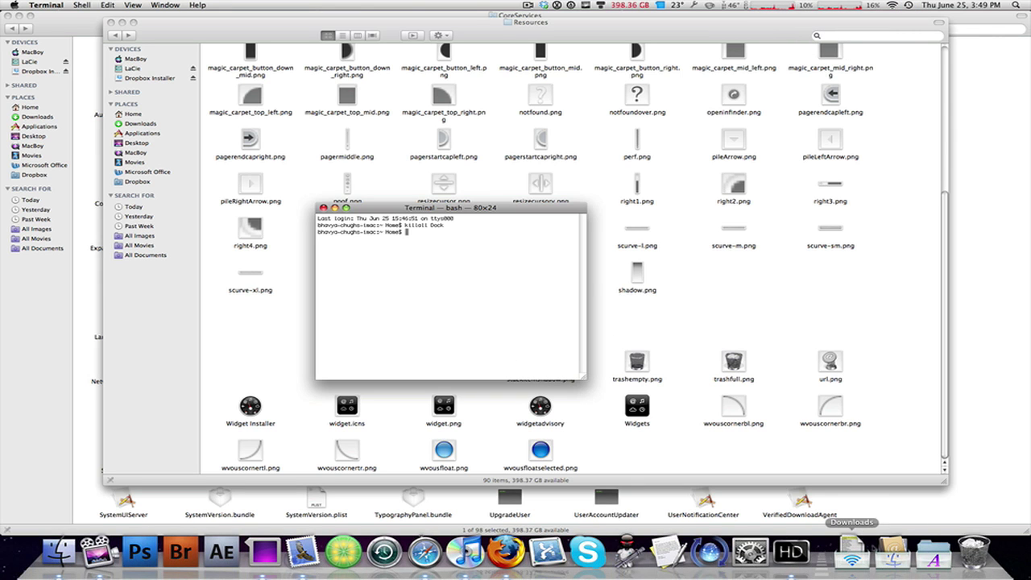
Examine the Applications stack's background over the open windows and again on an empty desktop space
{"action": "left_click", "coordinate": [893, 554]}
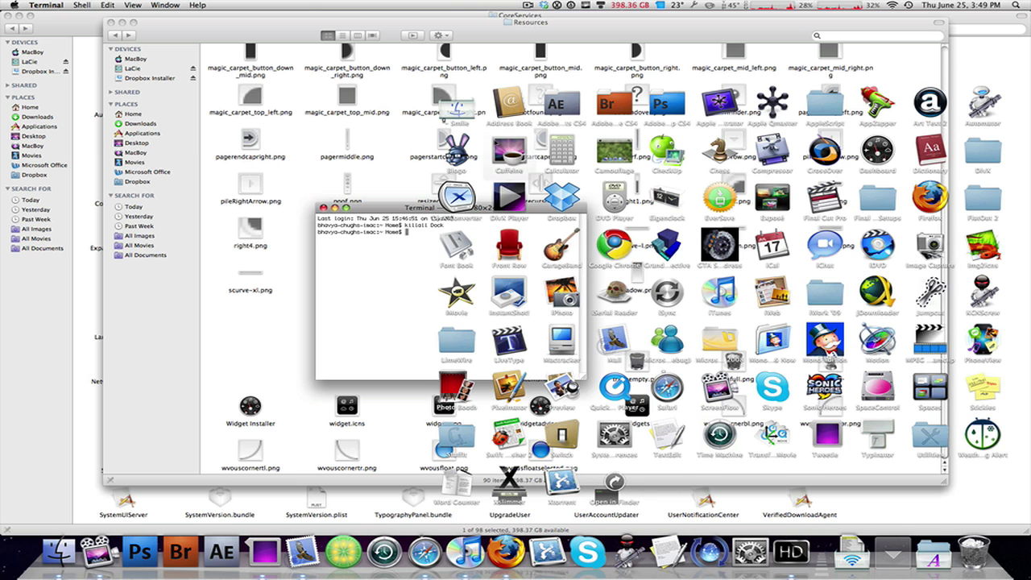
{"action": "left_click", "coordinate": [407, 280]}
{"action": "key", "text": "ctrl+Right"}
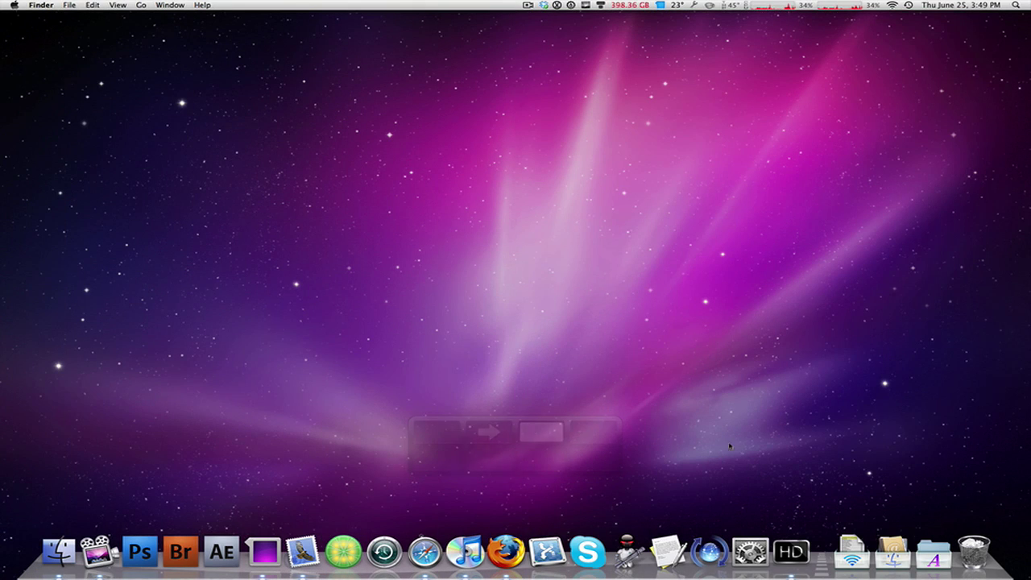
{"action": "left_click", "coordinate": [893, 554]}
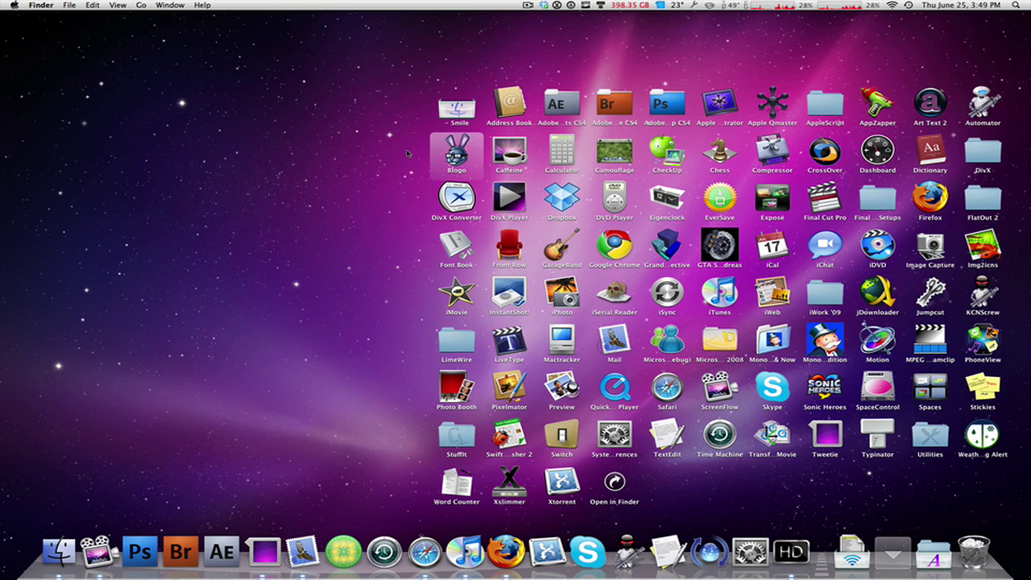
{"action": "left_click", "coordinate": [367, 168]}
Return to the space with the Finder windows, show the Desktop folder in the rear window, and lower the Resources window to uncover its files
{"action": "key", "text": "ctrl+Right"}
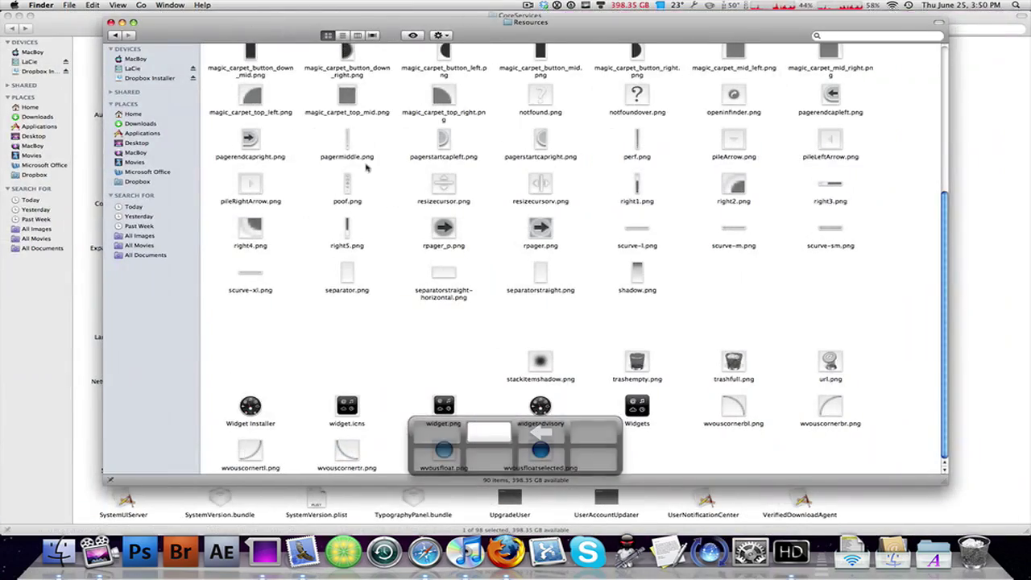
{"action": "left_click", "coordinate": [46, 142]}
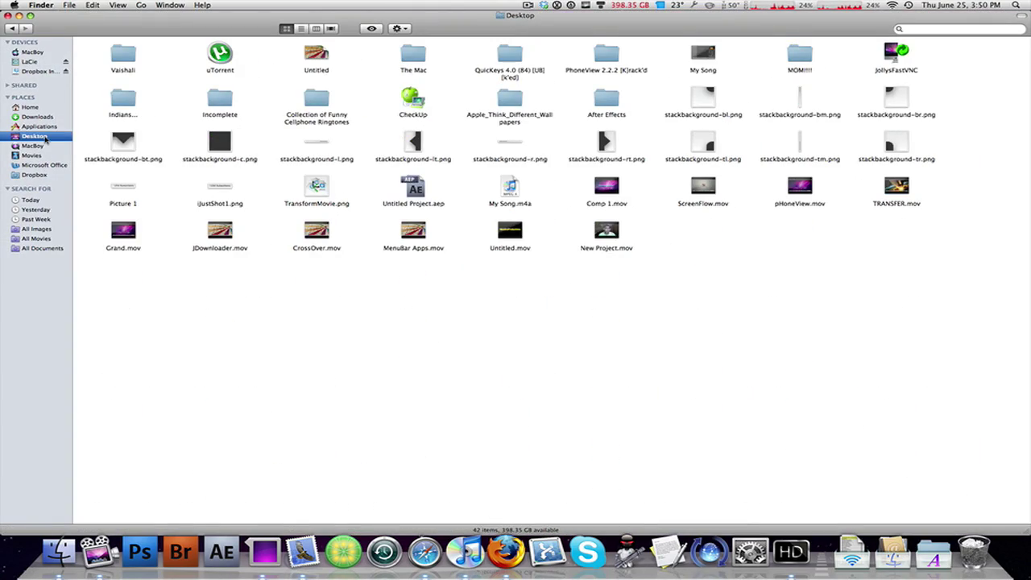
{"action": "key", "text": "F9"}
{"action": "left_click", "coordinate": [738, 196]}
{"action": "left_click_drag", "start_coordinate": [484, 24], "coordinate": [536, 299]}
Move all twelve stackbackground PNG files from the Desktop back into the Resources folder, authorizing the change with the account password
{"action": "left_click_drag", "start_coordinate": [97, 145], "coordinate": [693, 95]}
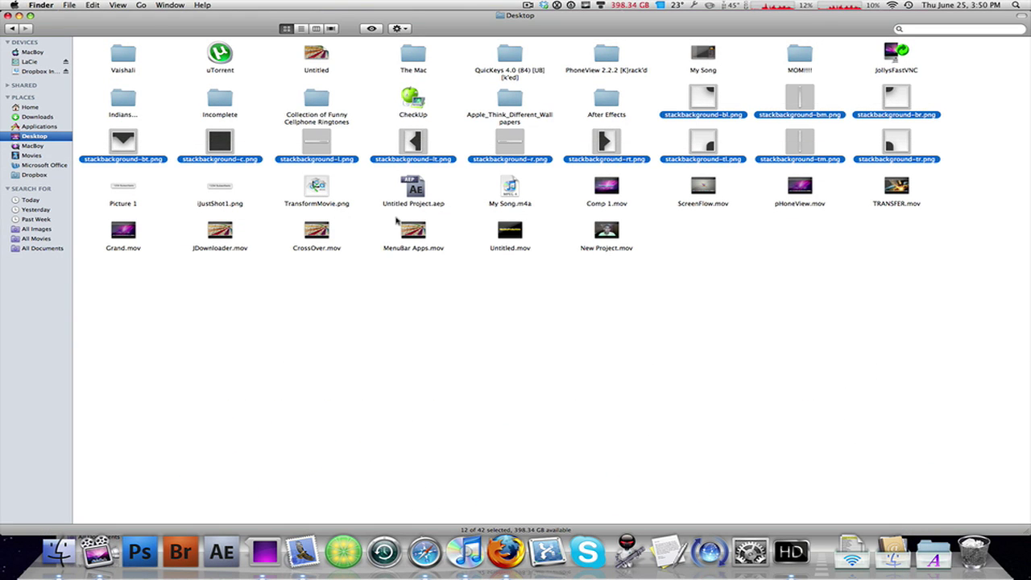
{"action": "key", "text": "super+Tab"}
{"action": "key", "text": "F9"}
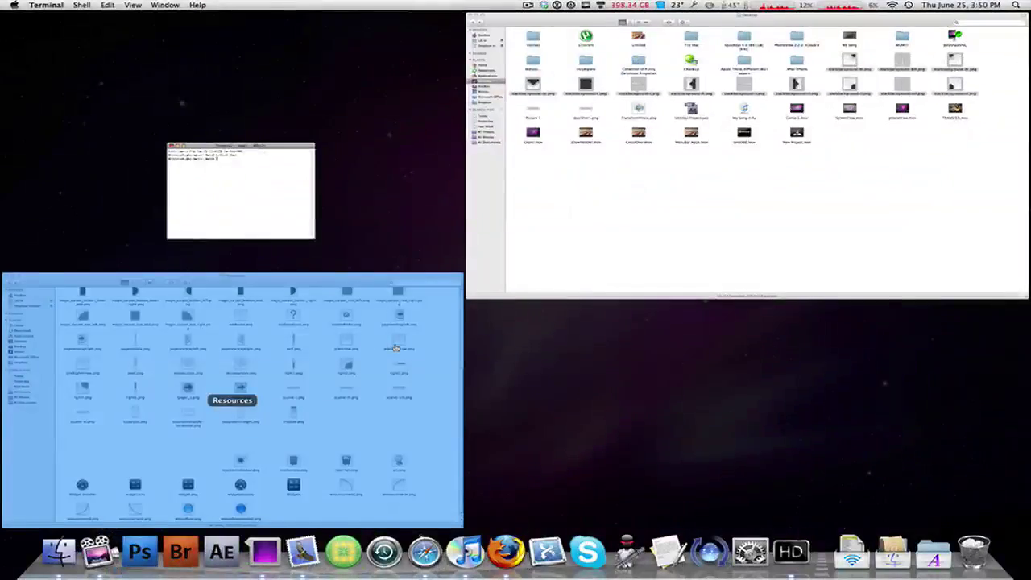
{"action": "left_click", "coordinate": [266, 387]}
{"action": "left_click_drag", "start_coordinate": [614, 145], "coordinate": [500, 403]}
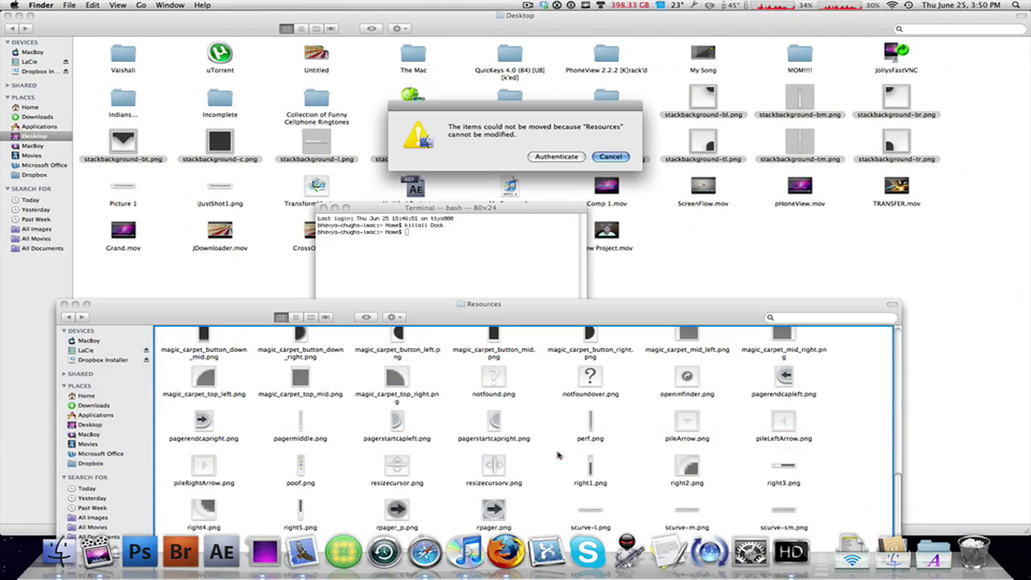
{"action": "left_click", "coordinate": [556, 156]}
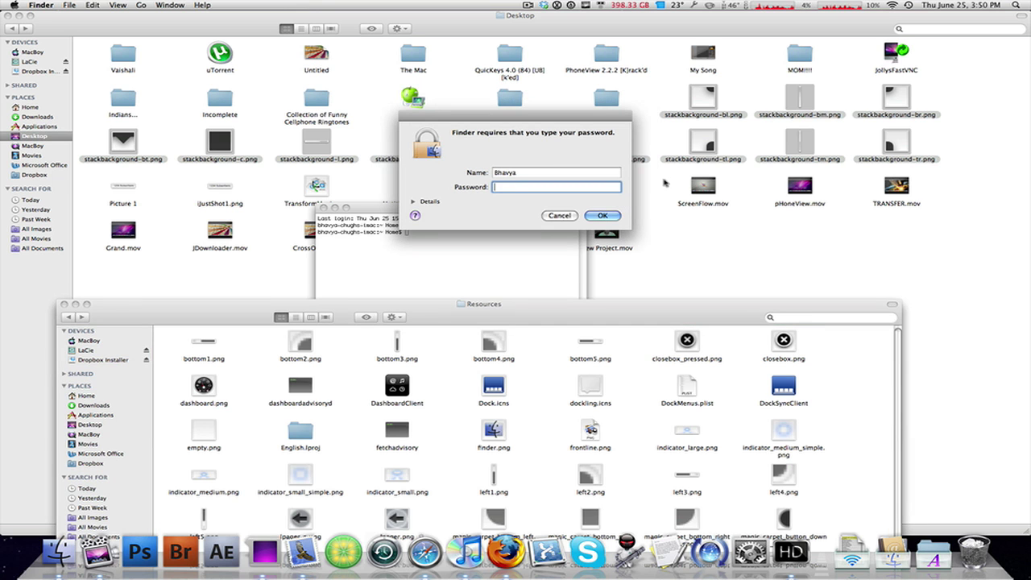
{"action": "type", "text": "********"}
{"action": "key", "text": "Return"}
{"action": "left_click_drag", "start_coordinate": [520, 305], "coordinate": [542, 77]}
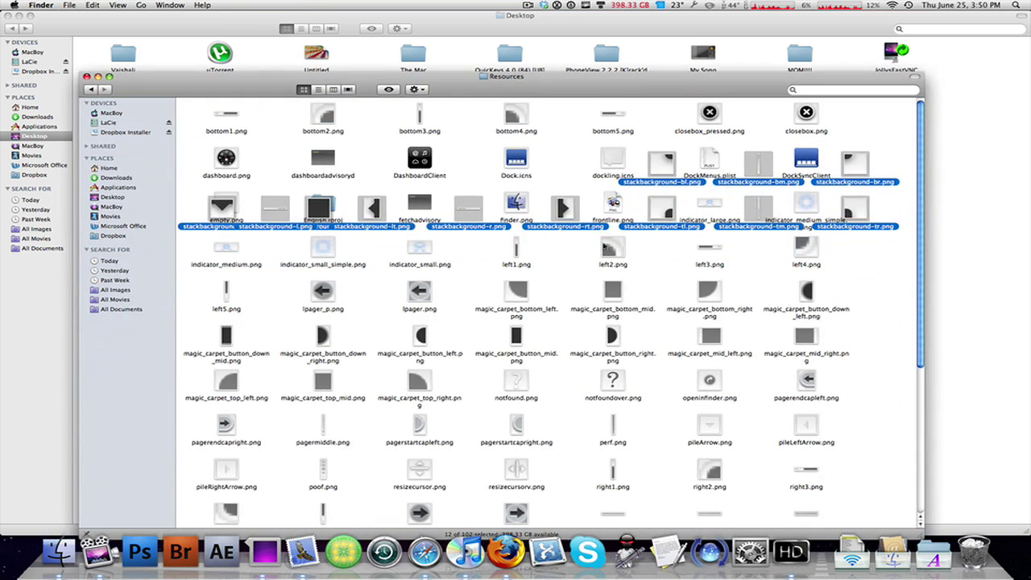
{"action": "right_click", "coordinate": [575, 240]}
{"action": "left_click", "coordinate": [600, 266]}
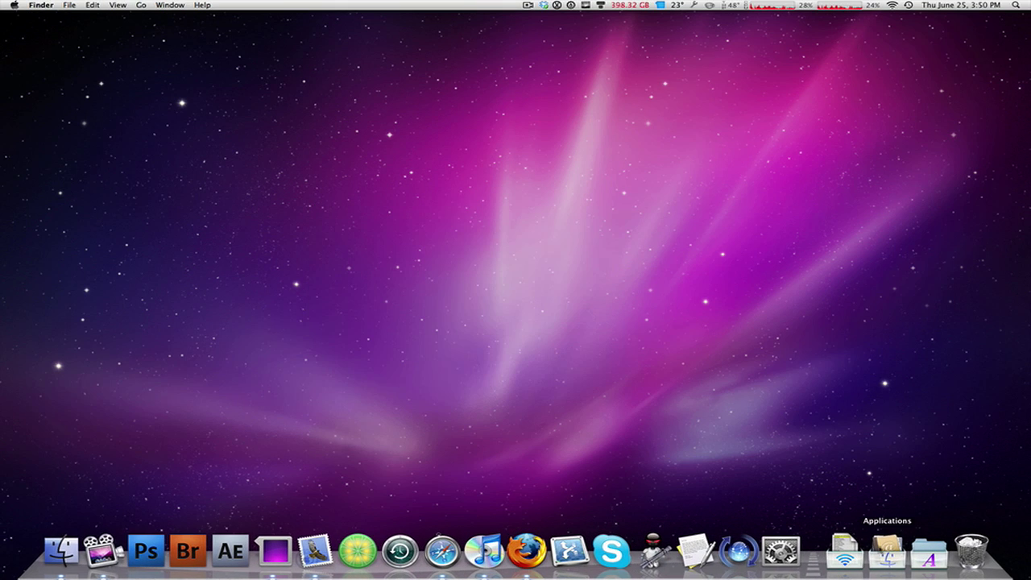
Open Terminal through a Spotlight search, run killall Dock to restart the Dock, and quit Terminal
{"action": "left_click", "coordinate": [891, 552]}
{"action": "key", "text": "Escape"}
{"action": "type", "text": "terminal"}
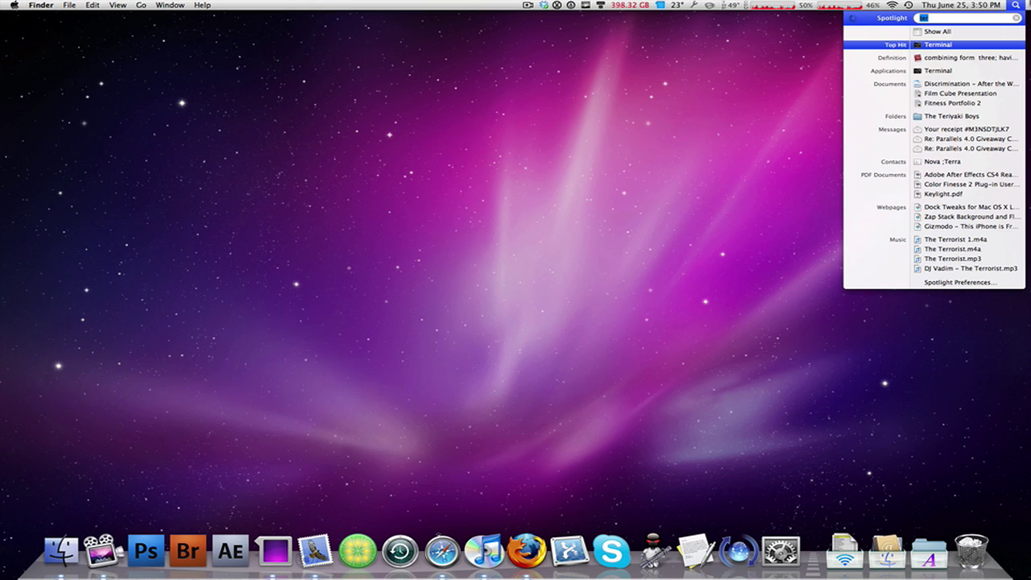
{"action": "key", "text": "Return"}
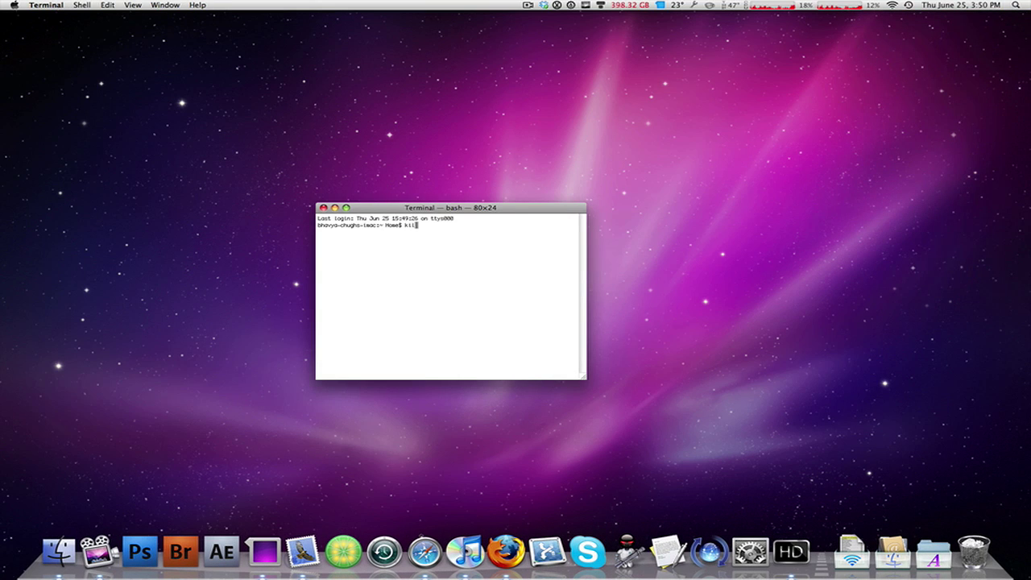
{"action": "type", "text": "killall Dock"}
{"action": "key", "text": "Return"}
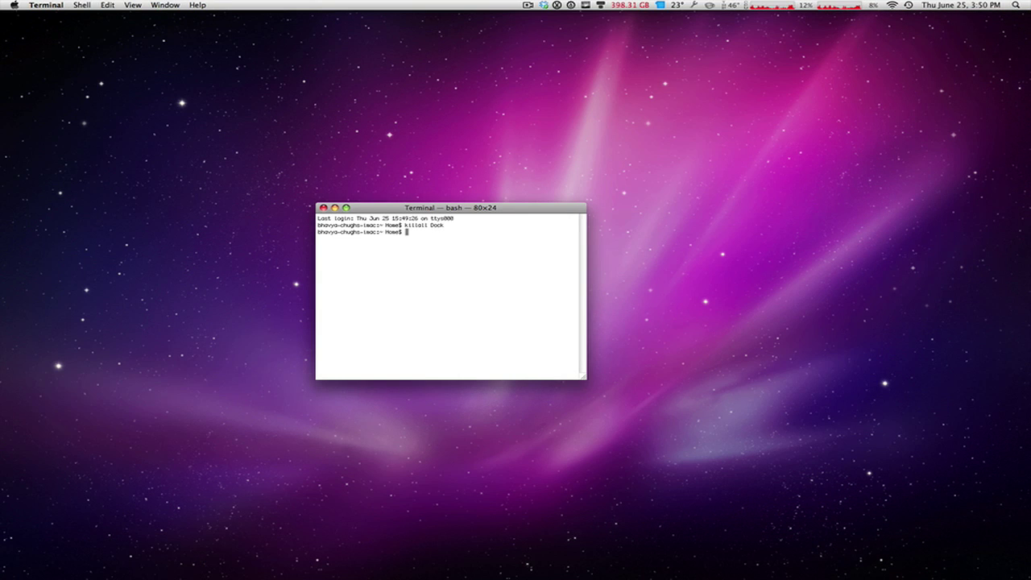
{"action": "key", "text": "cmd+q"}
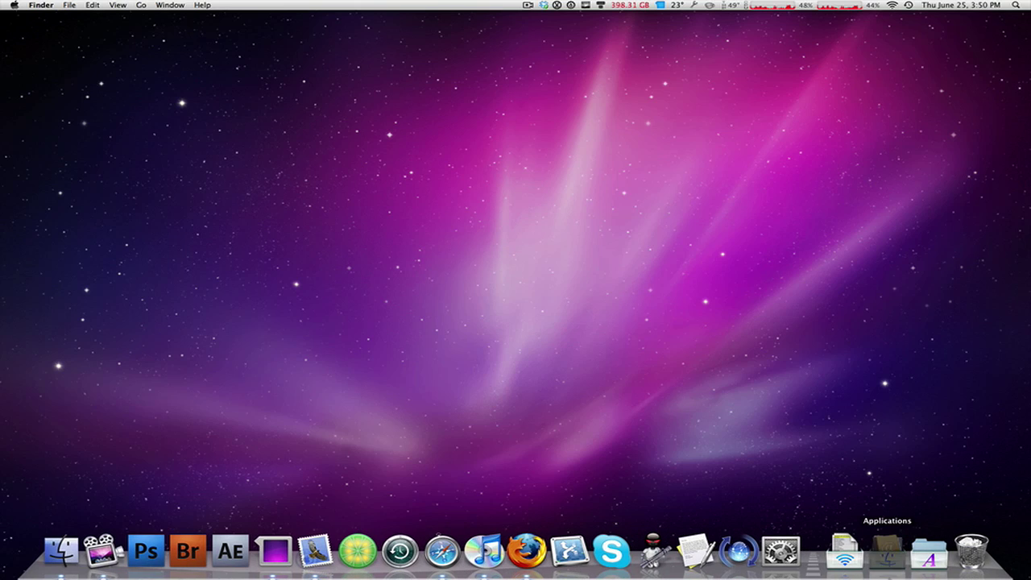
Open the Applications stack from the Dock and examine its background
{"action": "left_click", "coordinate": [887, 552]}
{"action": "left_click", "coordinate": [214, 213]}
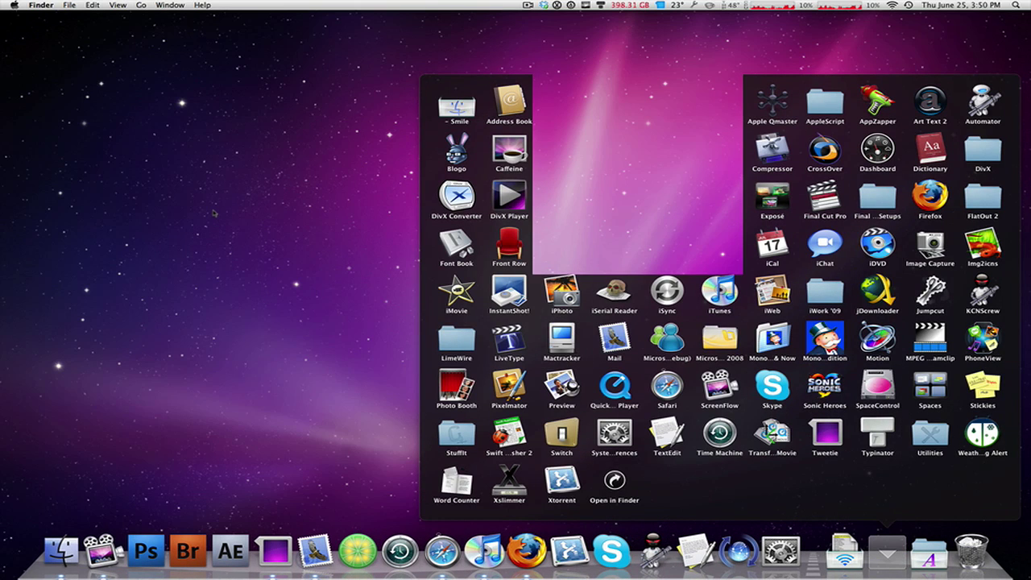